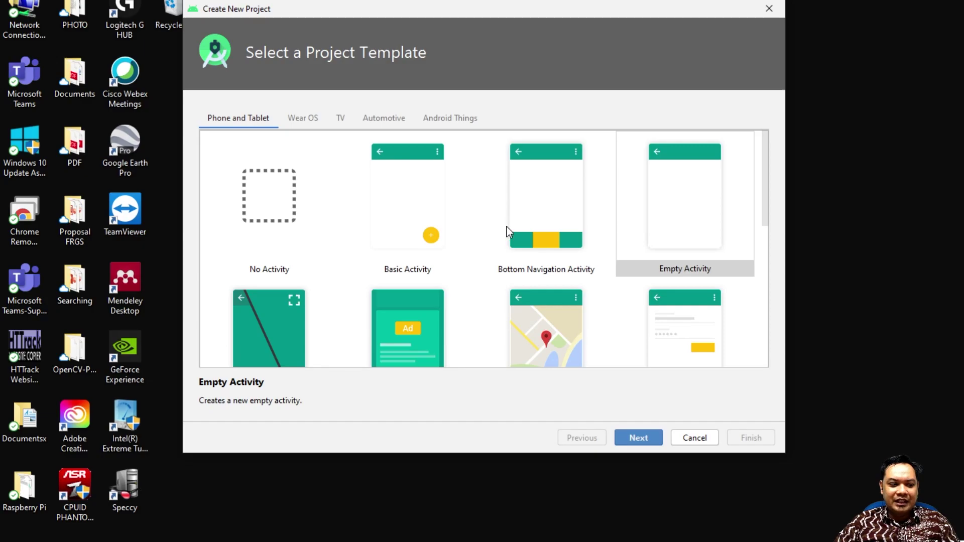
# Browse the phone and tablet templates and choose Basic Activity for the new project
pyautogui.scroll(-1, 509, 231)
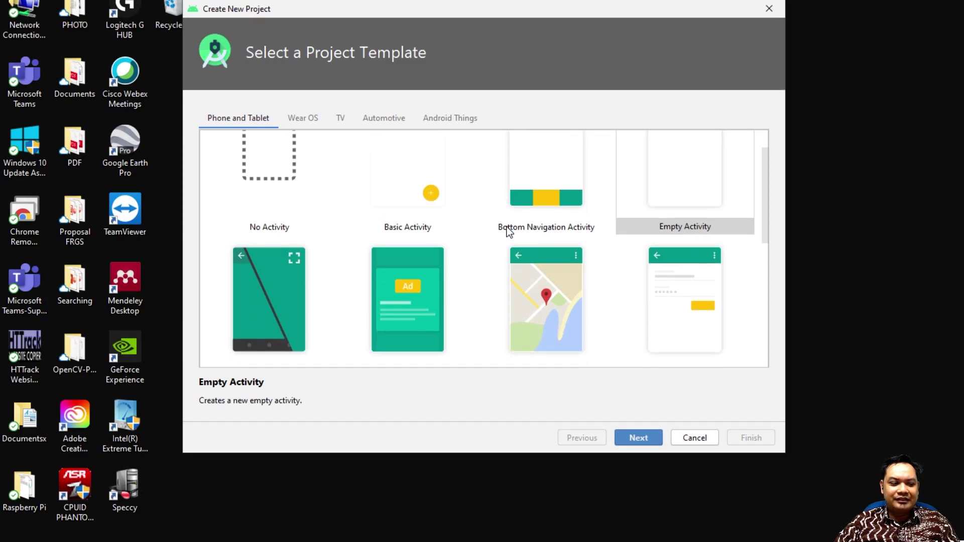
pyautogui.scroll(1, 509, 231)
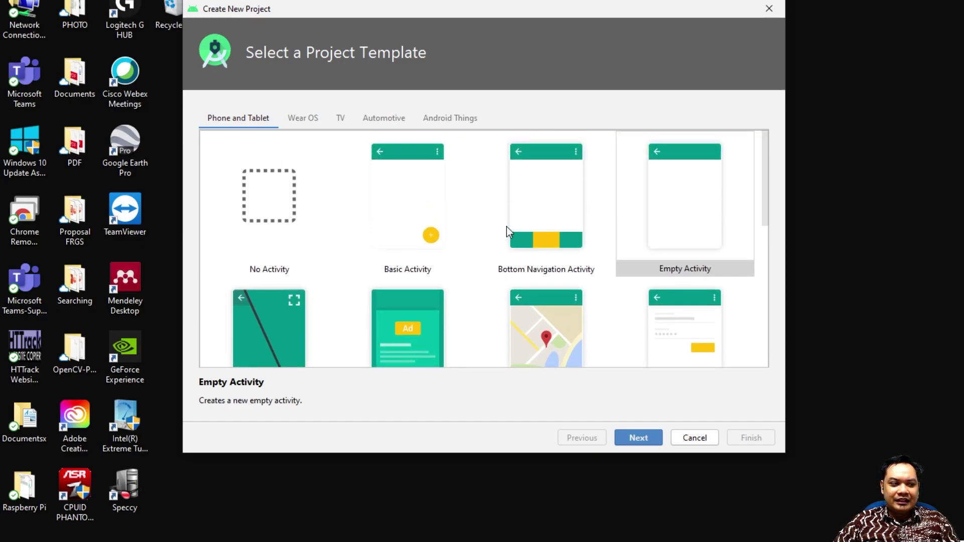
pyautogui.scroll(-2, 469, 232)
pyautogui.scroll(-4, 470, 232)
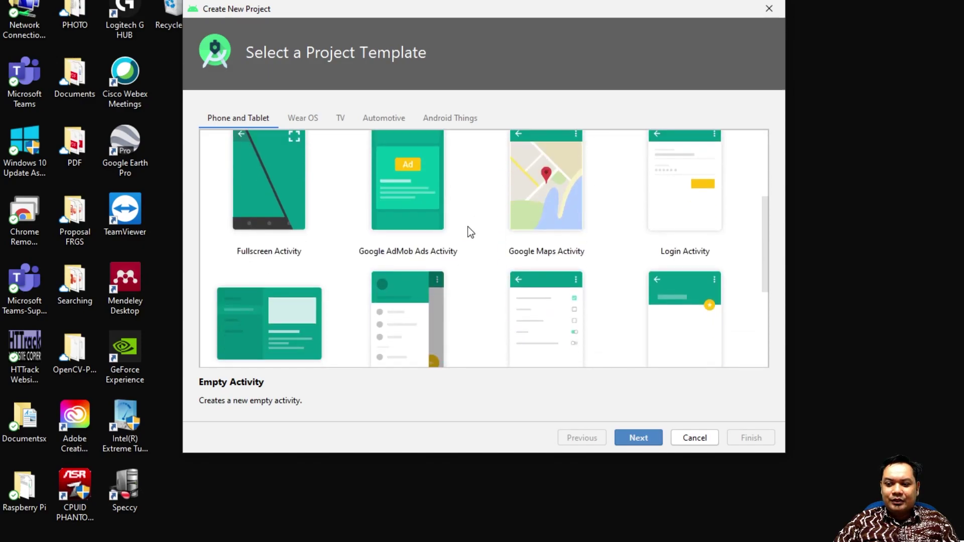
pyautogui.scroll(1, 470, 231)
pyautogui.scroll(-3, 470, 231)
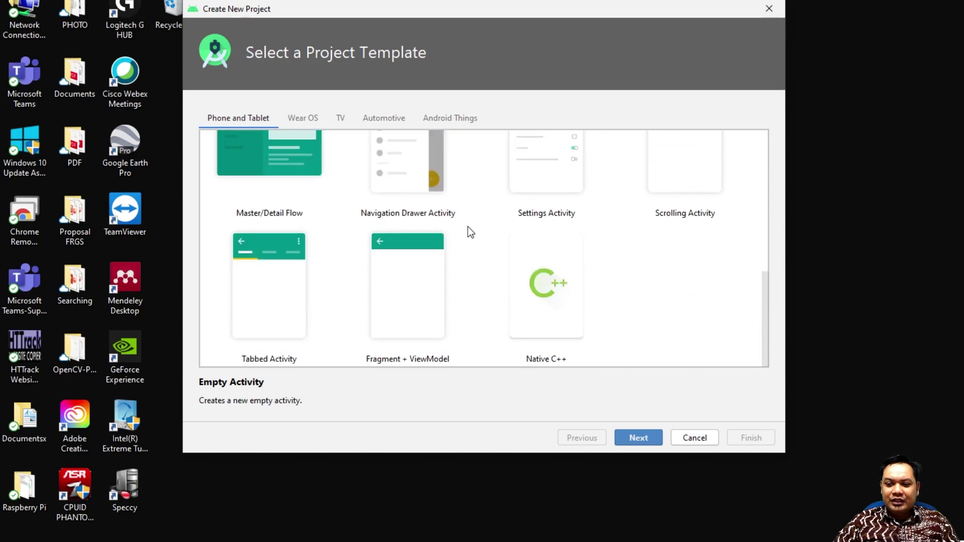
pyautogui.scroll(1, 413, 288)
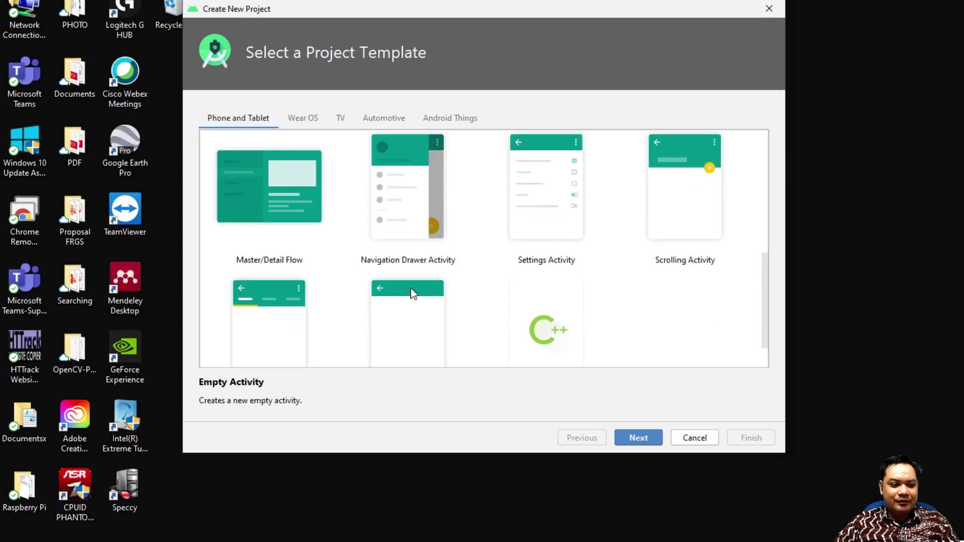
pyautogui.scroll(6, 411, 293)
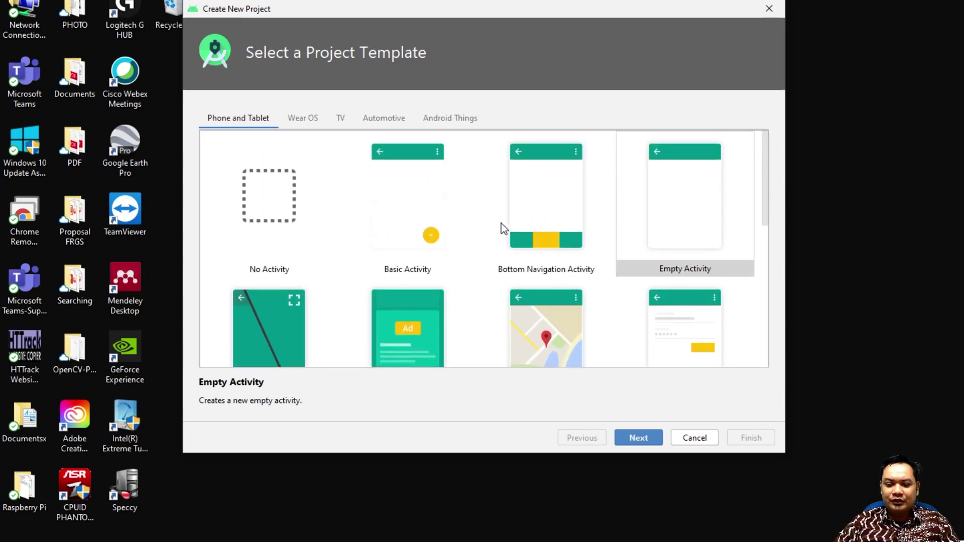
pyautogui.click(423, 199)
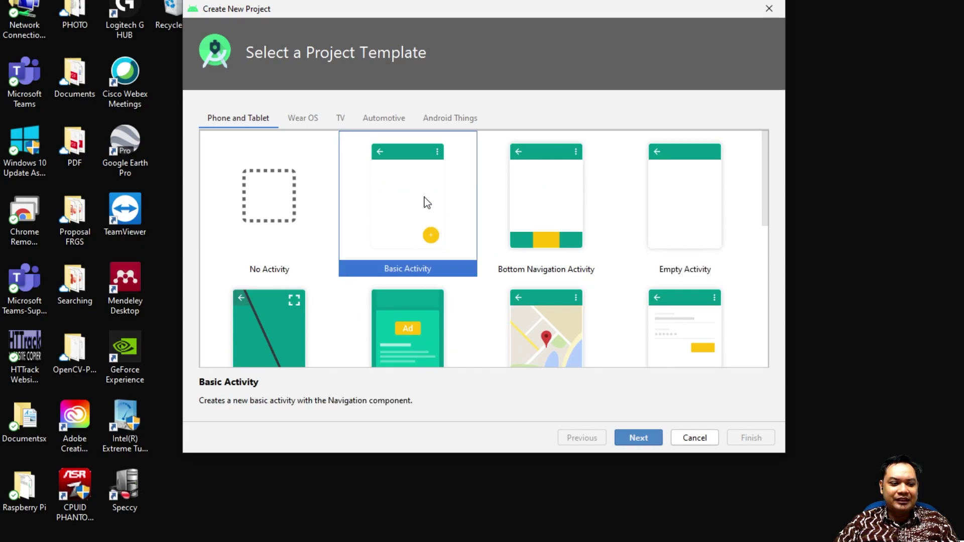
pyautogui.click(650, 437)
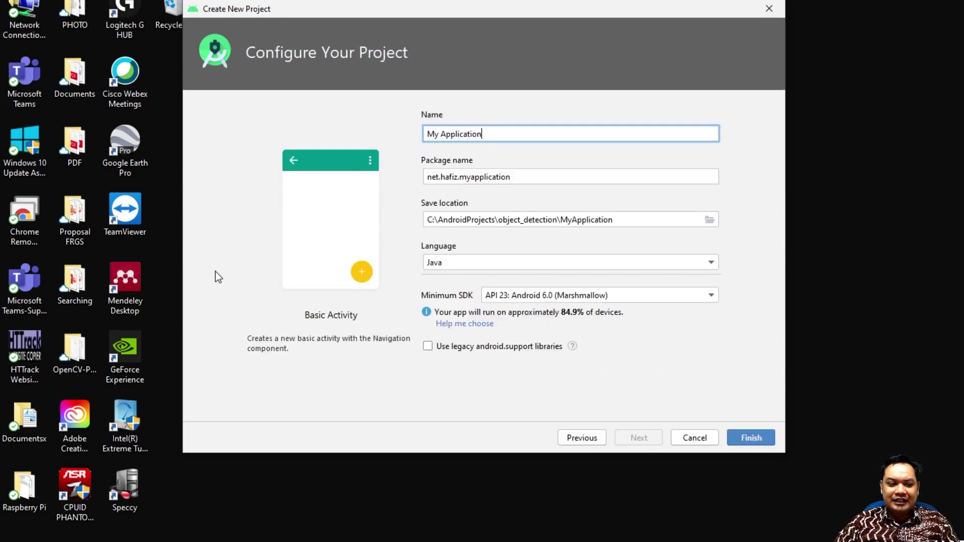
# Name the project Bus Ticket Application
pyautogui.hotkey('ctrl', 'shift', 'Left')
pyautogui.hotkey('ctrl', 'shift', 'Left')
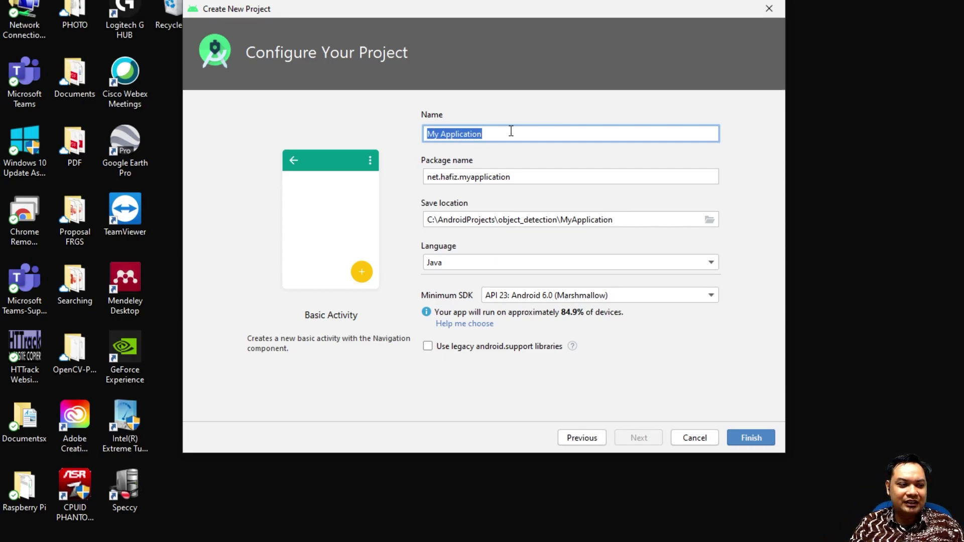
pyautogui.write('Bus ')
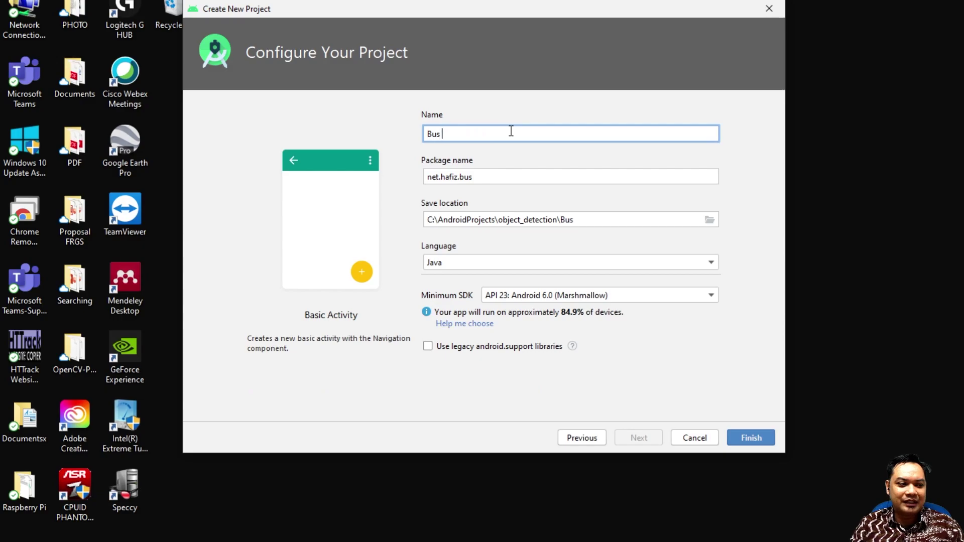
pyautogui.write('Ticket')
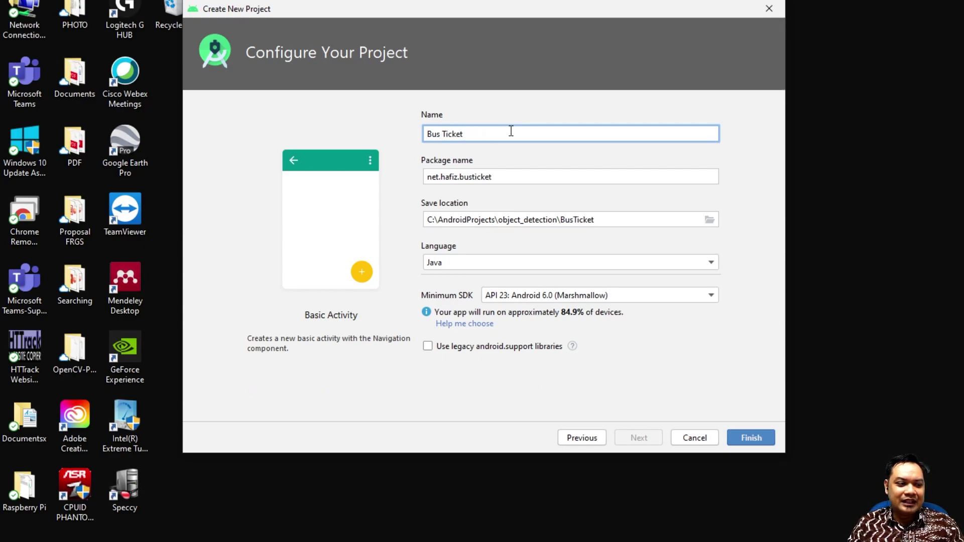
pyautogui.write(' Application')
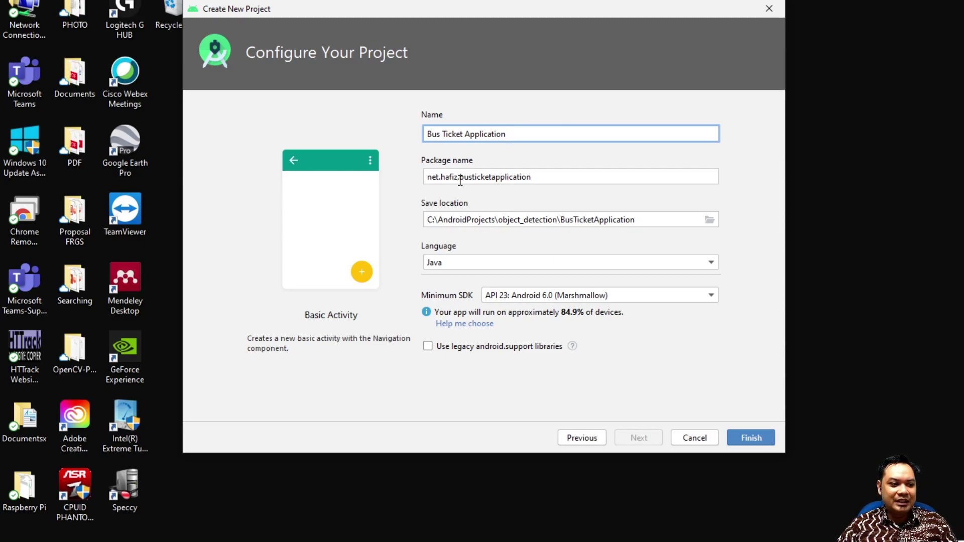
# Keep Java as the project language and finish creating the project with the default package name and save location
pyautogui.moveTo(460, 178); pyautogui.dragTo(425, 170)
pyautogui.click(461, 184)
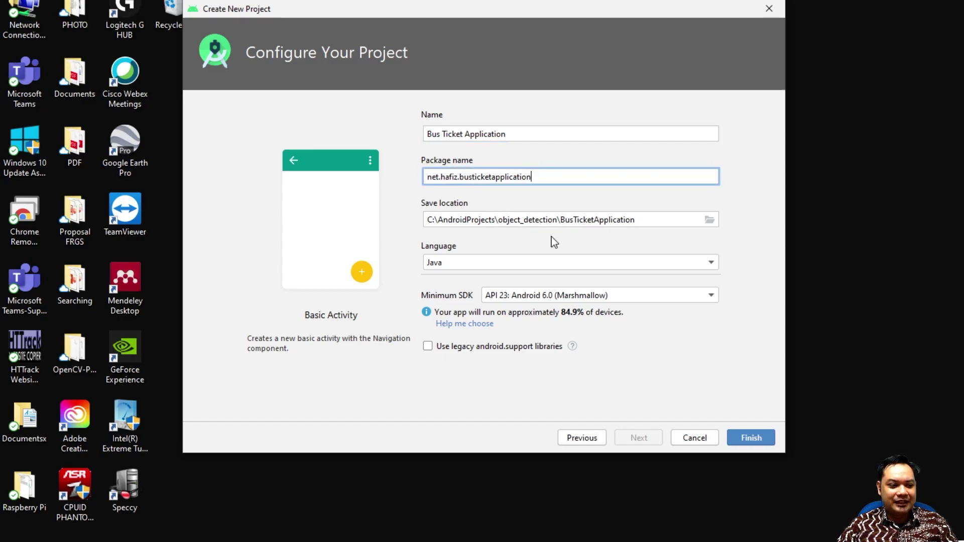
pyautogui.click(569, 264)
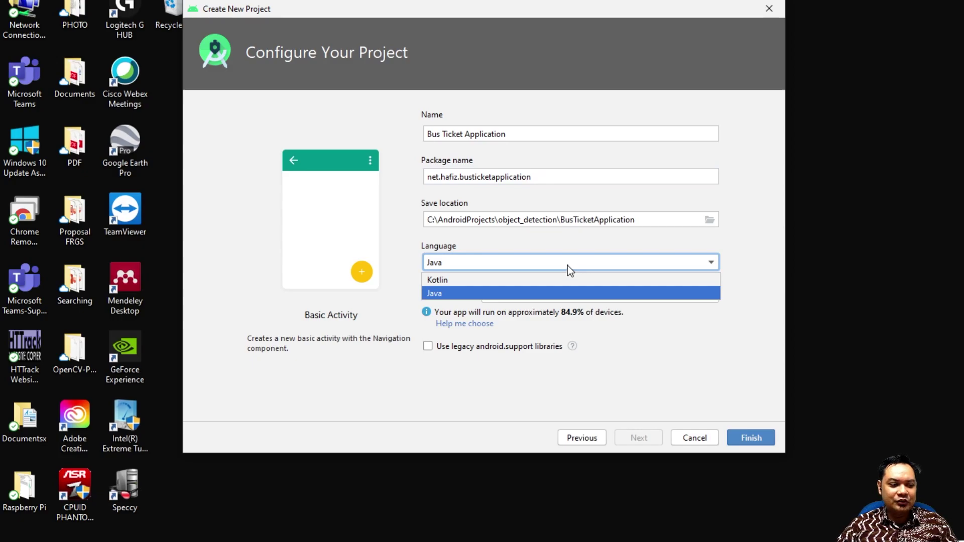
pyautogui.click(556, 289)
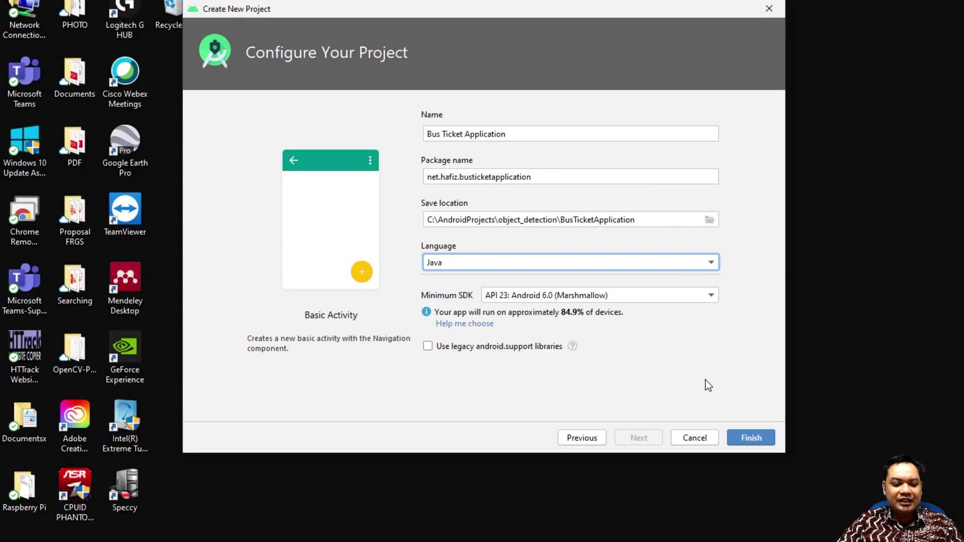
pyautogui.click(760, 438)
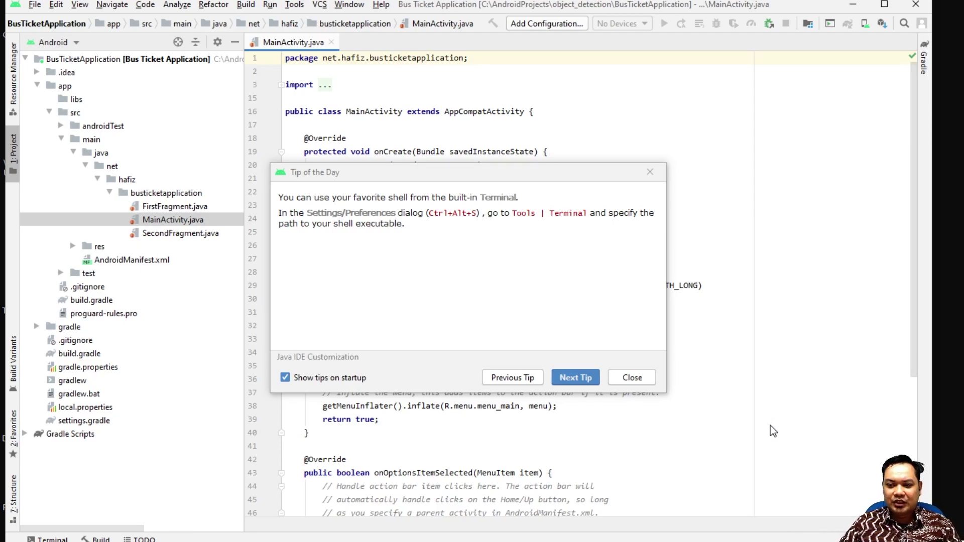
# Dismiss the Tip of the Day and look through the generated MainActivity.java code
pyautogui.click(632, 381)
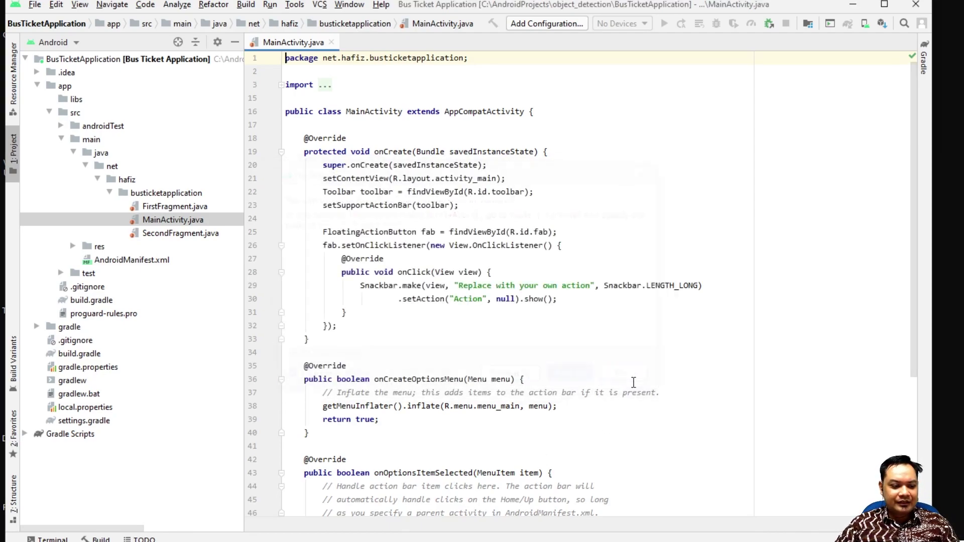
pyautogui.scroll(-9, 523, 236)
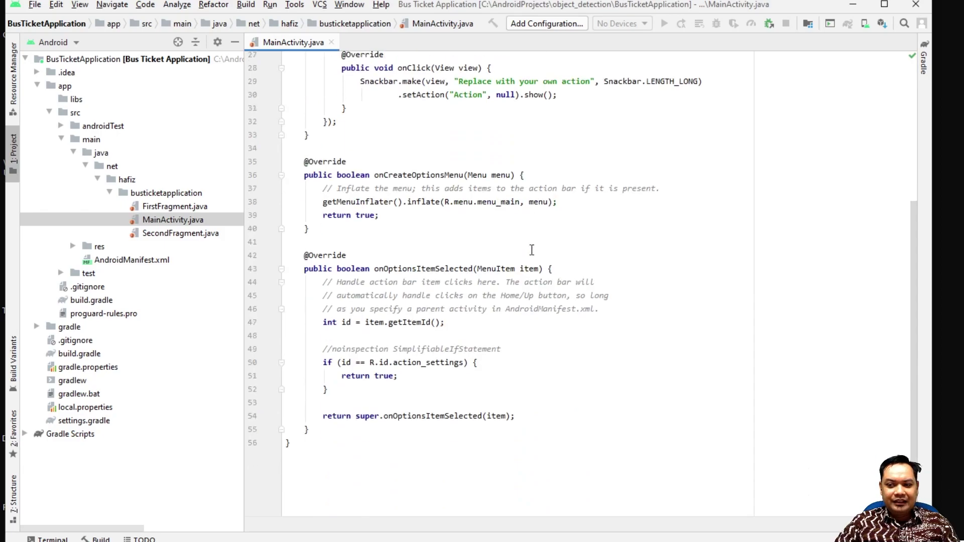
pyautogui.scroll(9, 532, 249)
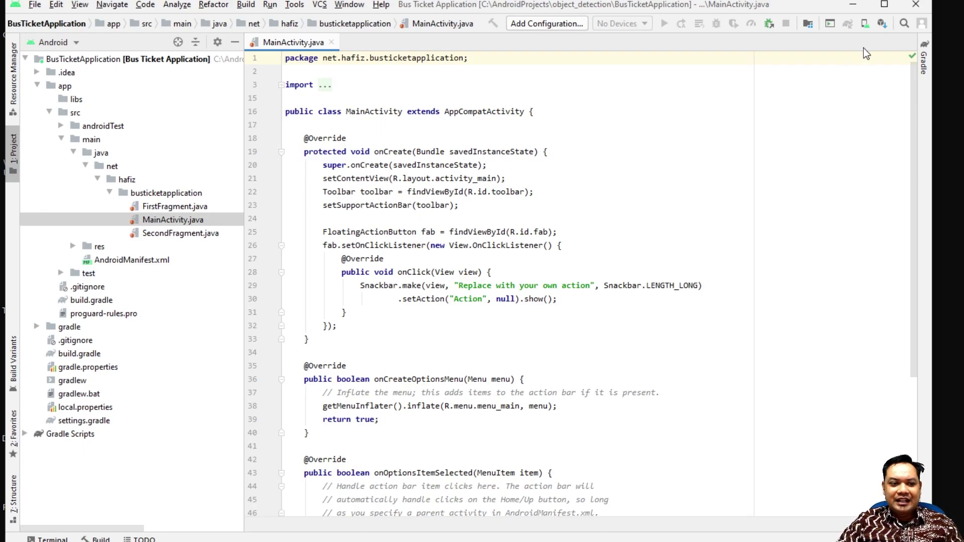
# Start creating a new virtual device in the Android Virtual Device Manager and select the Nexus 5 phone definition
pyautogui.click(866, 25)
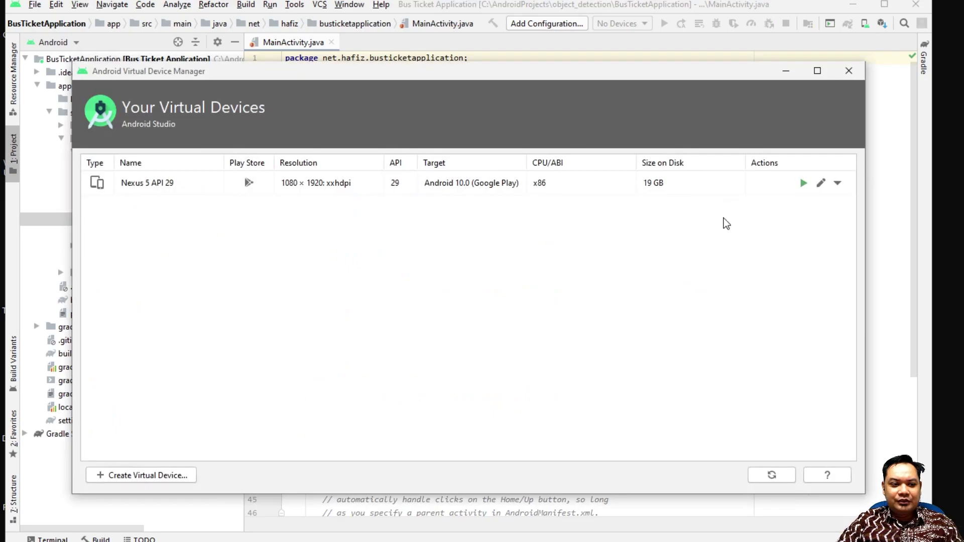
pyautogui.press('Escape')
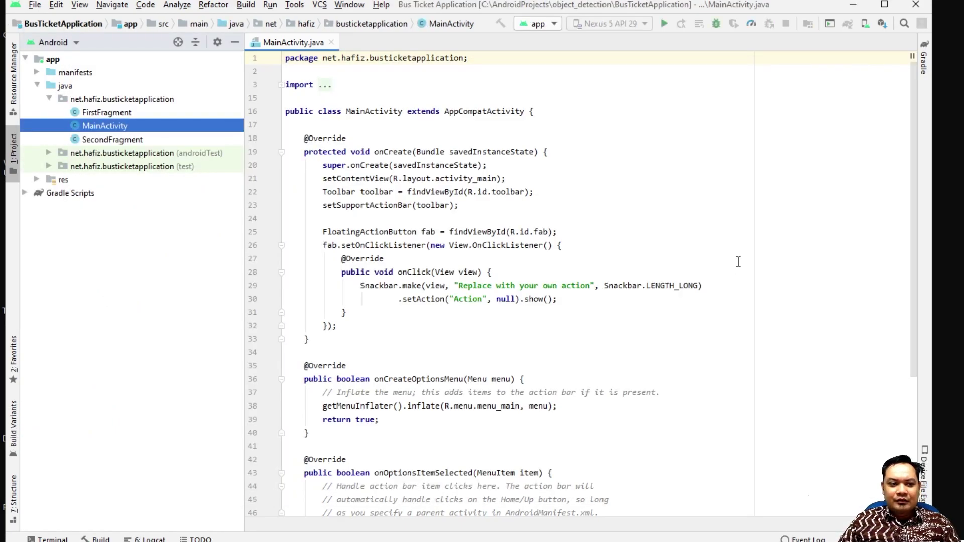
pyautogui.click(864, 25)
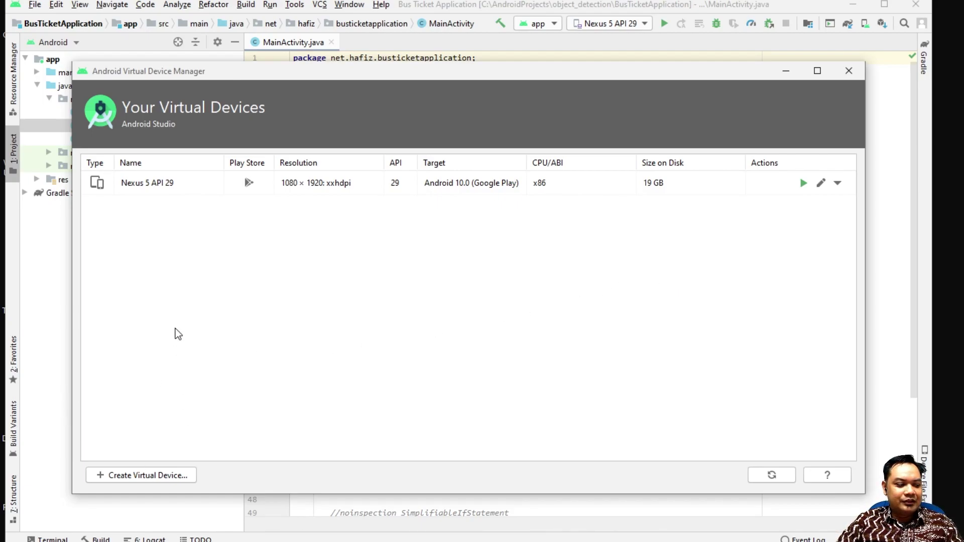
pyautogui.click(183, 477)
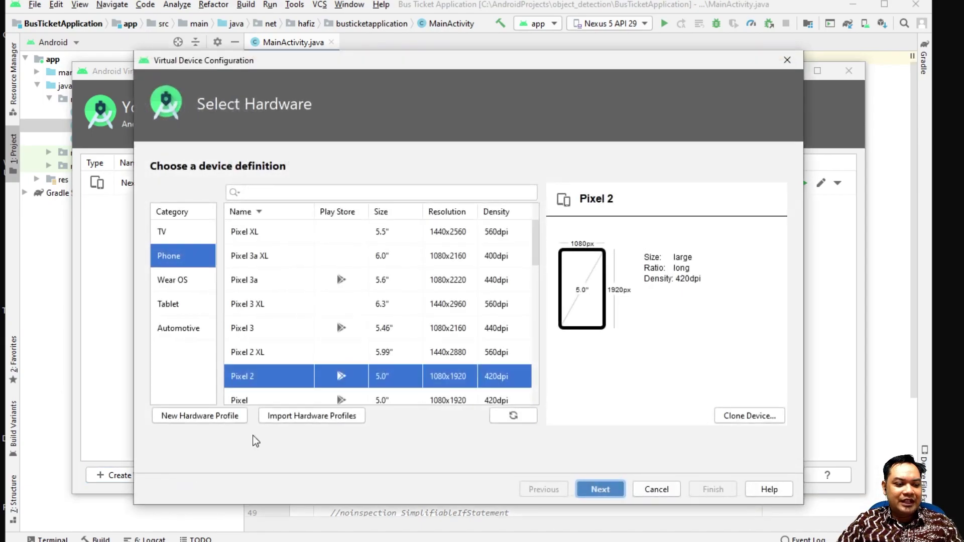
pyautogui.scroll(-1, 430, 356)
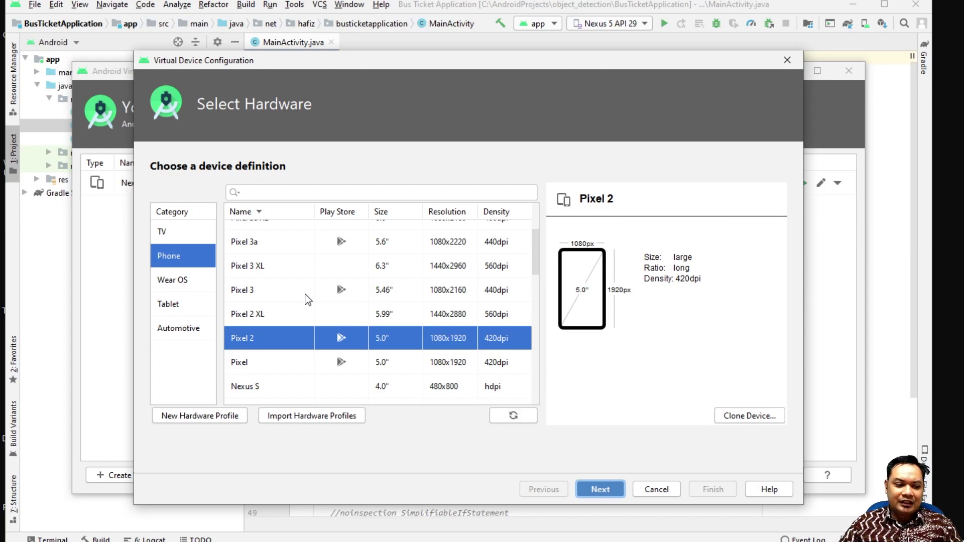
pyautogui.scroll(-5, 338, 276)
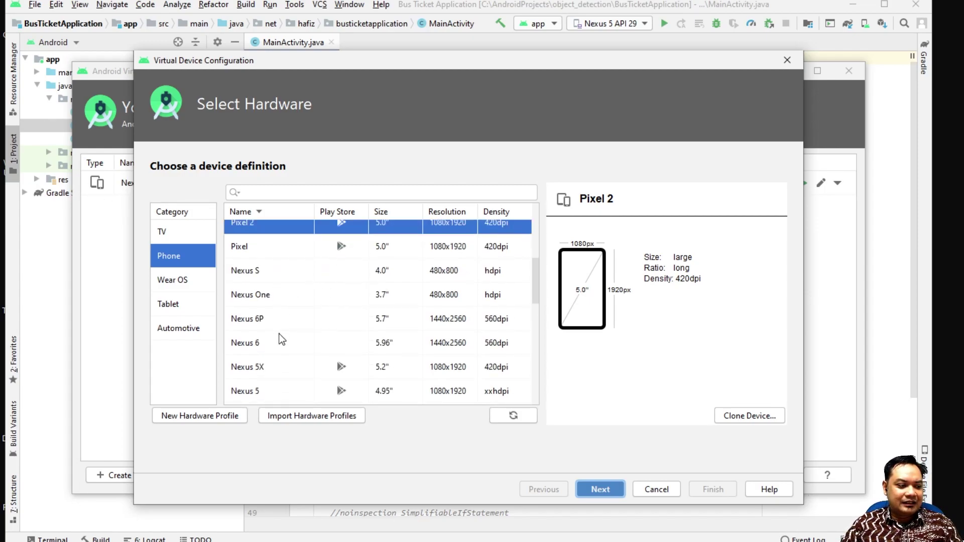
pyautogui.scroll(-2, 274, 352)
pyautogui.click(272, 346)
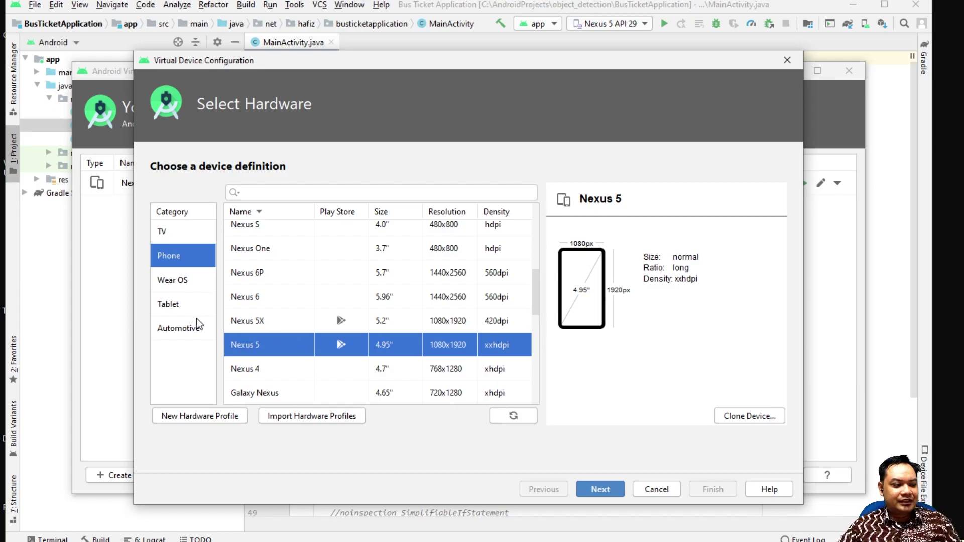
# Review the device definitions offered in the Tablet, Wear OS and Automotive categories
pyautogui.click(173, 300)
pyautogui.click(189, 284)
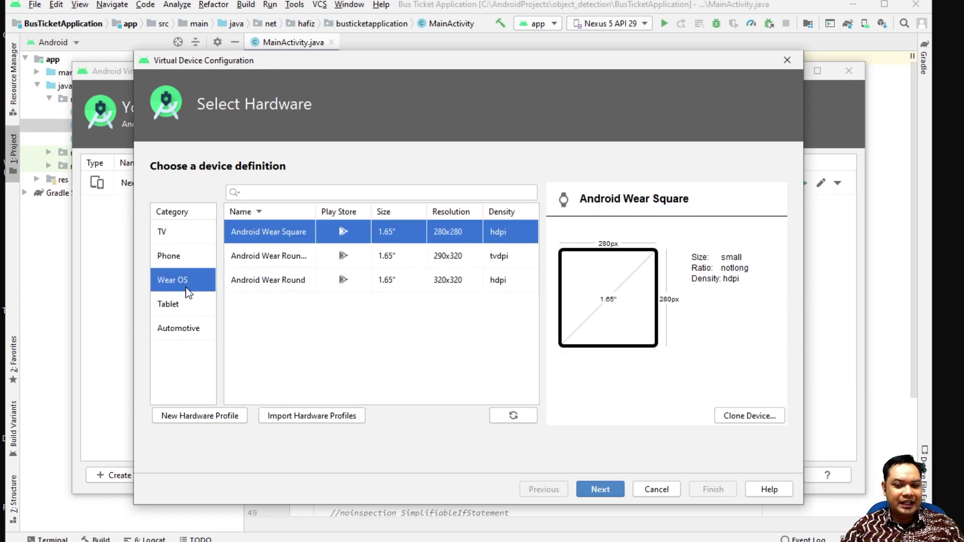
pyautogui.click(175, 330)
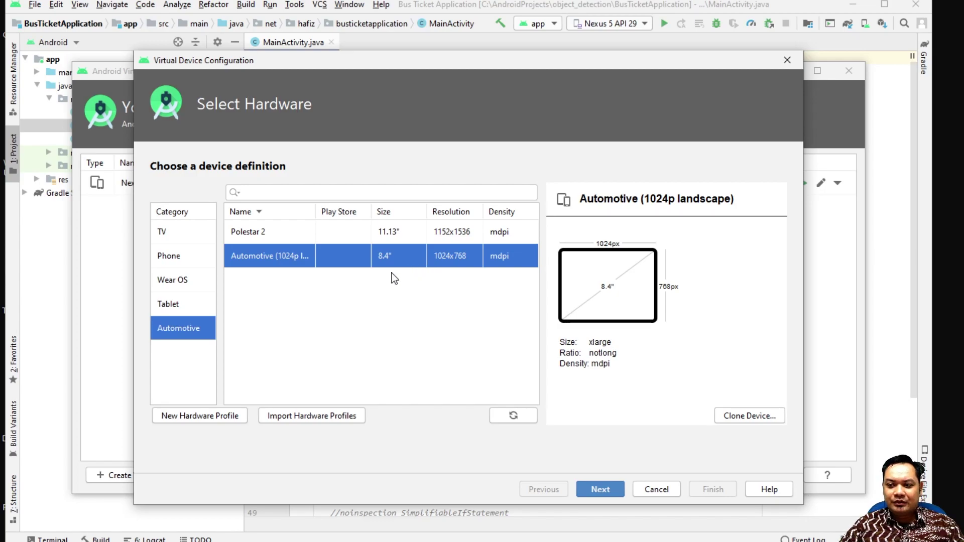
# Return to the Phone category and confirm Nexus 5 as the virtual device's hardware
pyautogui.click(179, 258)
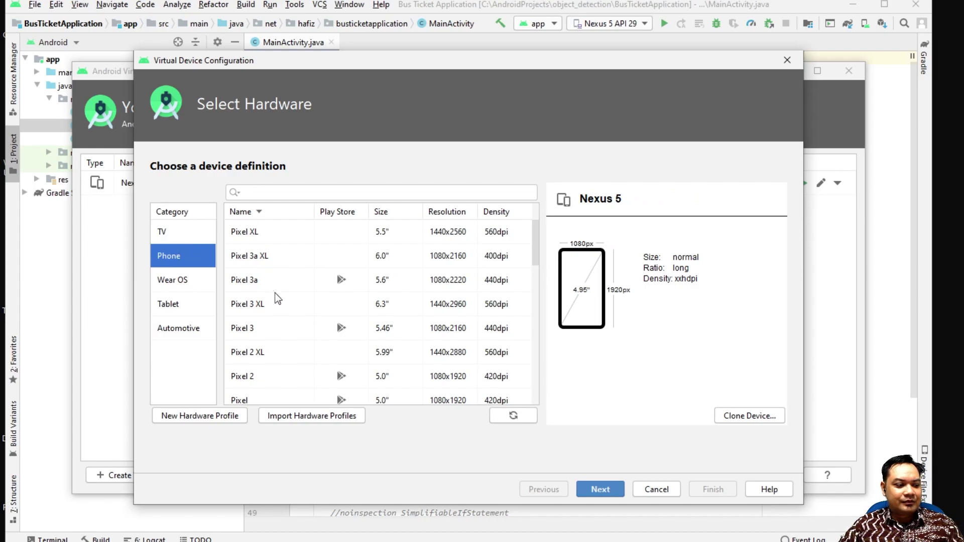
pyautogui.scroll(-2, 323, 360)
pyautogui.scroll(2, 323, 360)
pyautogui.scroll(-6, 322, 360)
pyautogui.click(298, 355)
pyautogui.click(282, 377)
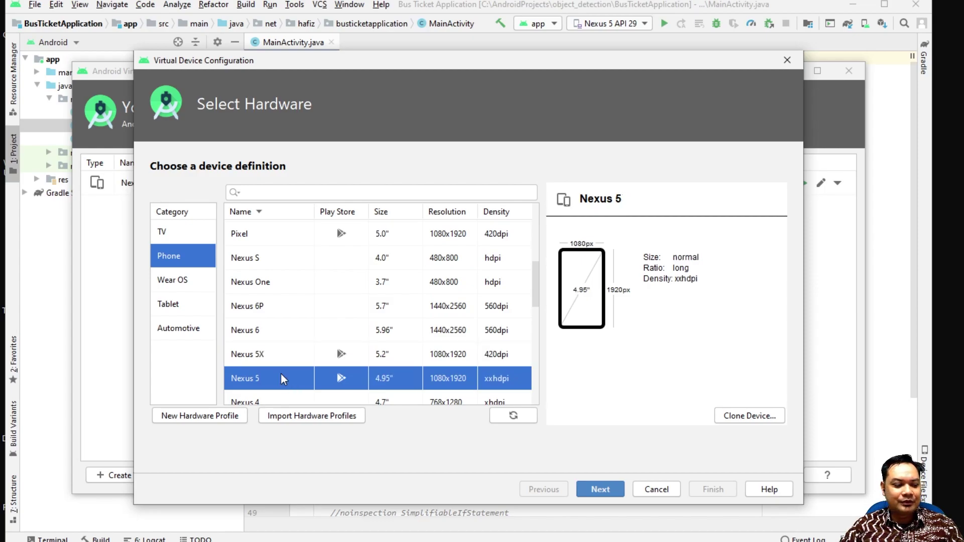
pyautogui.click(294, 363)
pyautogui.click(292, 378)
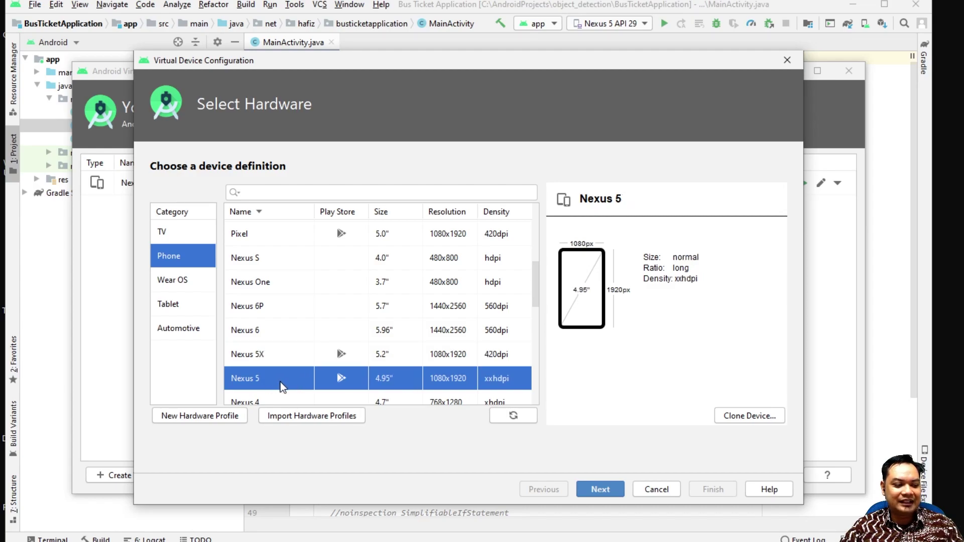
pyautogui.click(612, 492)
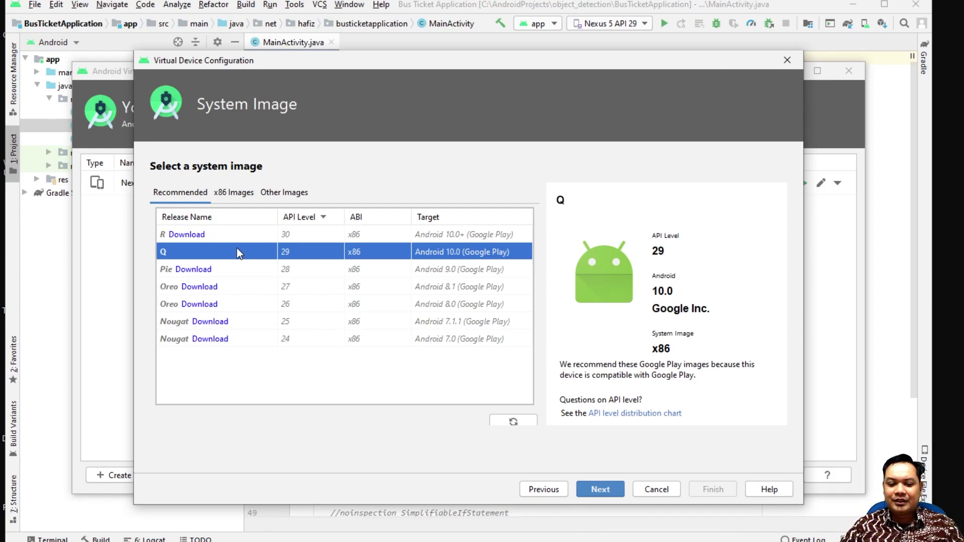
# Accept the Q (API 29) system image, create the virtual device with its default configuration, and close the device manager
pyautogui.click(601, 485)
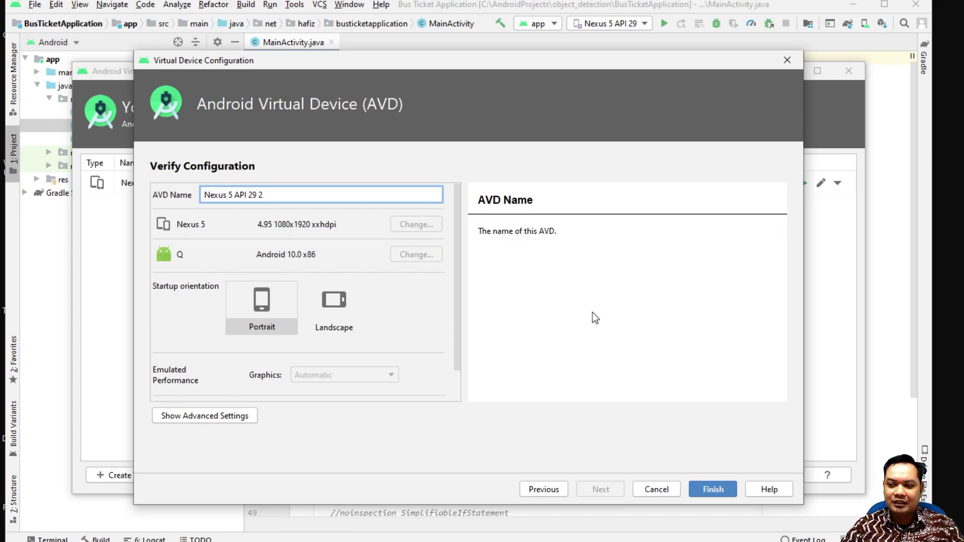
pyautogui.click(726, 495)
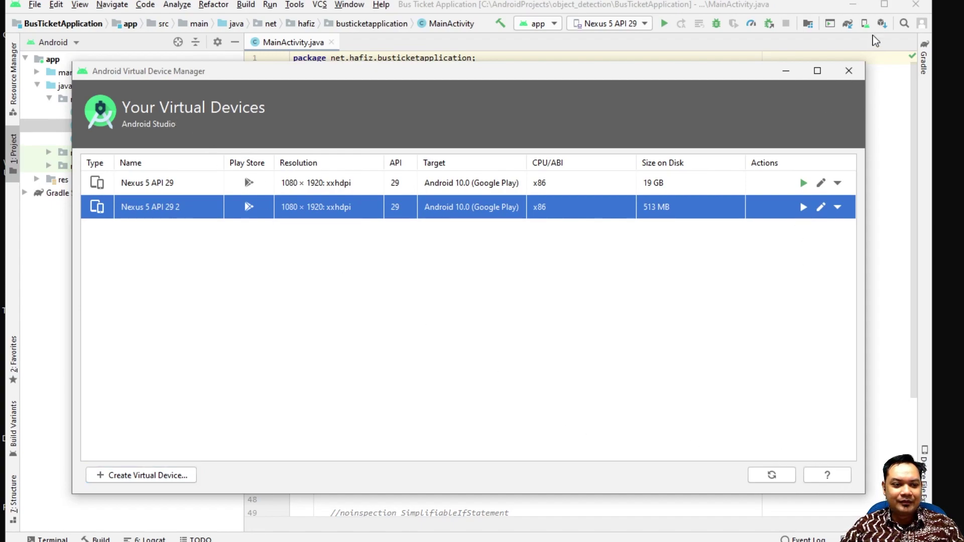
pyautogui.click(849, 72)
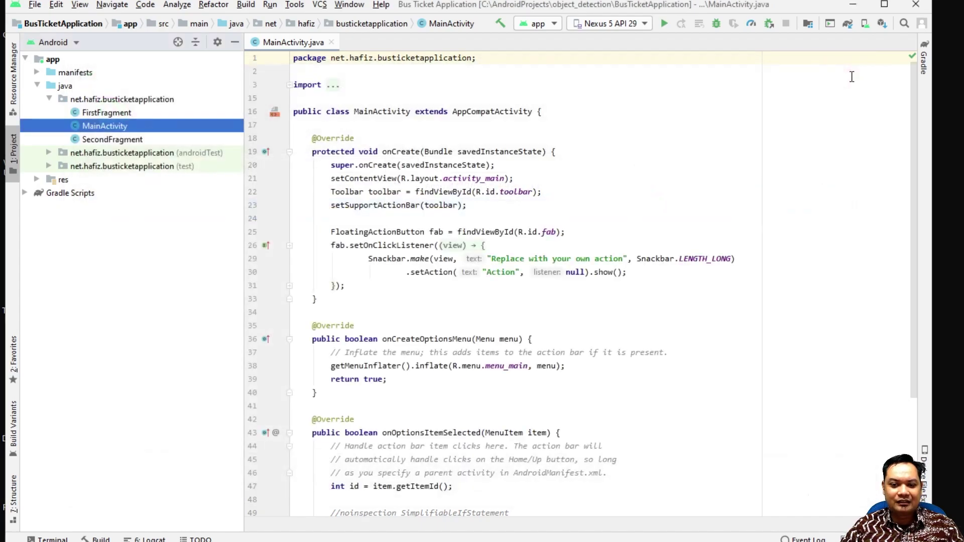
pyautogui.click(570, 147)
pyautogui.moveTo(546, 86); pyautogui.dragTo(559, 140)
pyautogui.click(560, 144)
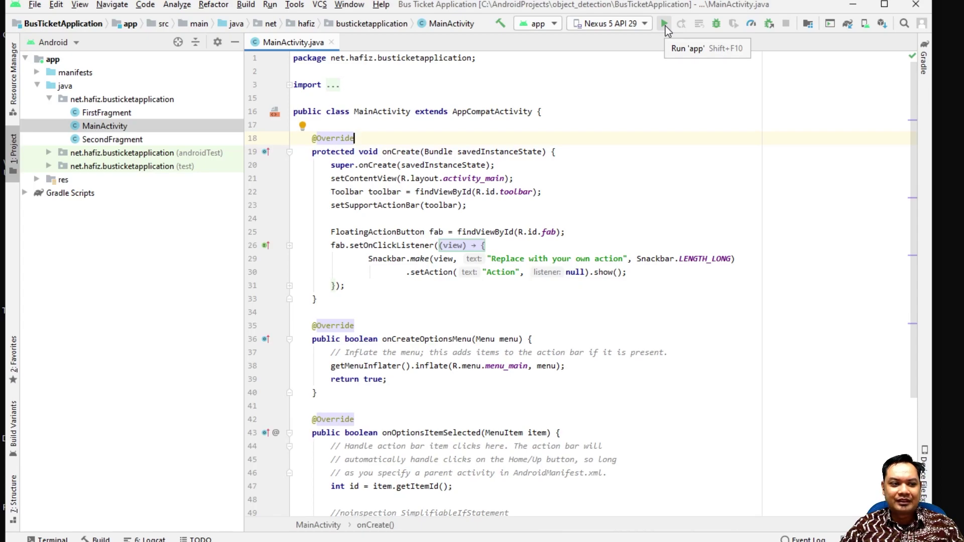
# Choose the Nexus 5 API 29 virtual device as the deployment target and run the app on it
pyautogui.click(644, 23)
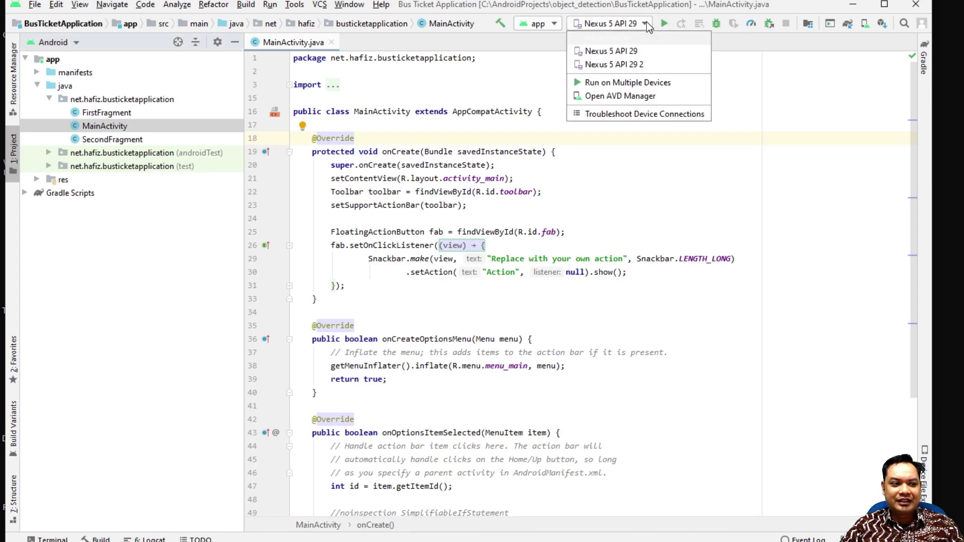
pyautogui.click(635, 53)
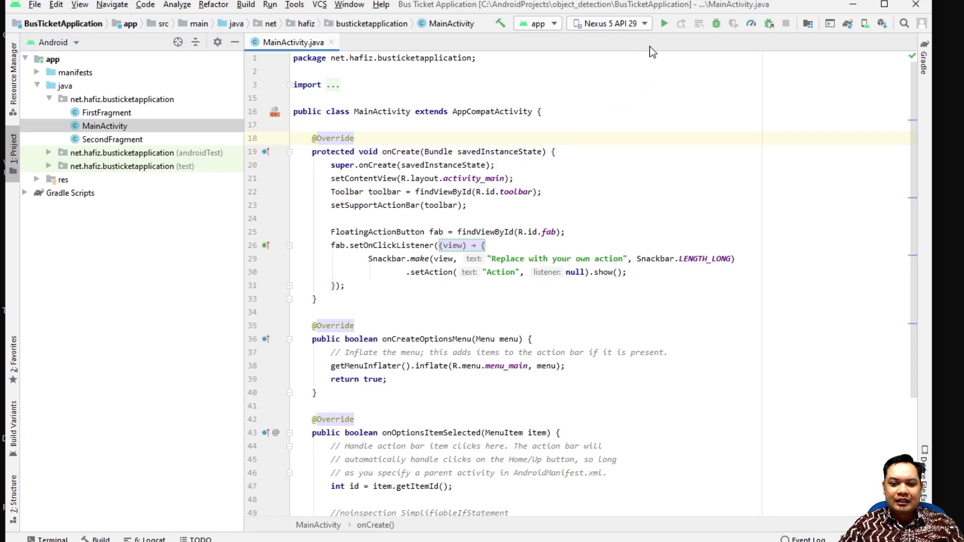
pyautogui.click(660, 26)
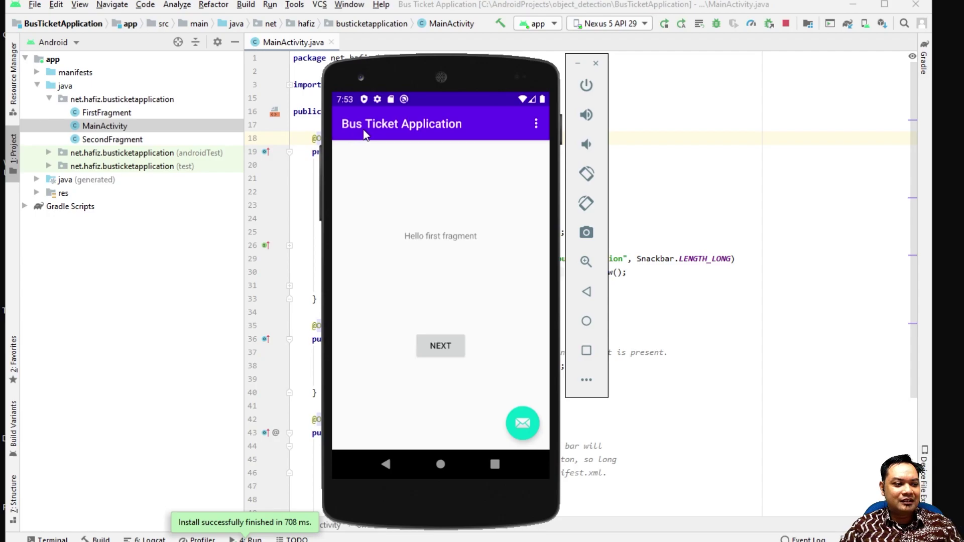
# Test the running app by going to the second fragment and back, and repeatedly triggering the floating mail button's action
pyautogui.click(451, 348)
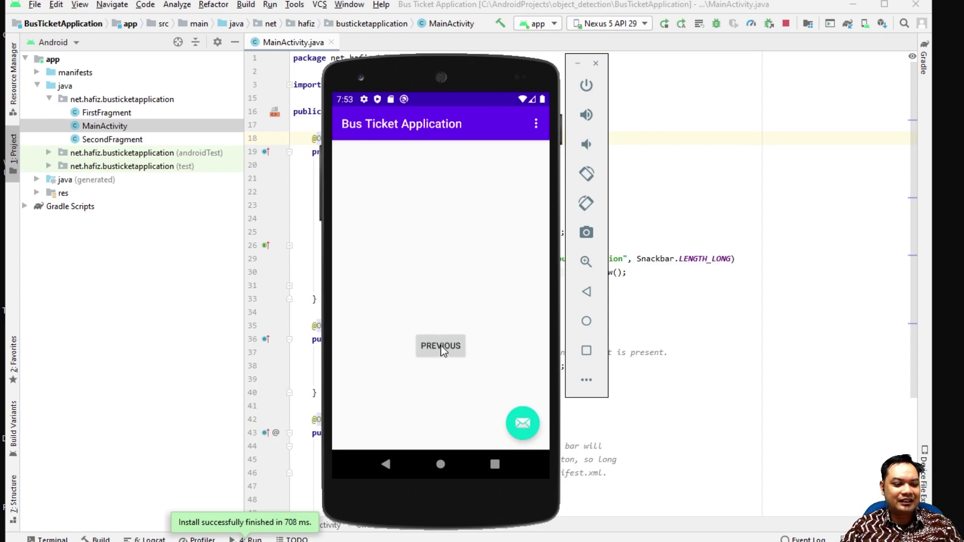
pyautogui.click(442, 349)
pyautogui.click(526, 427)
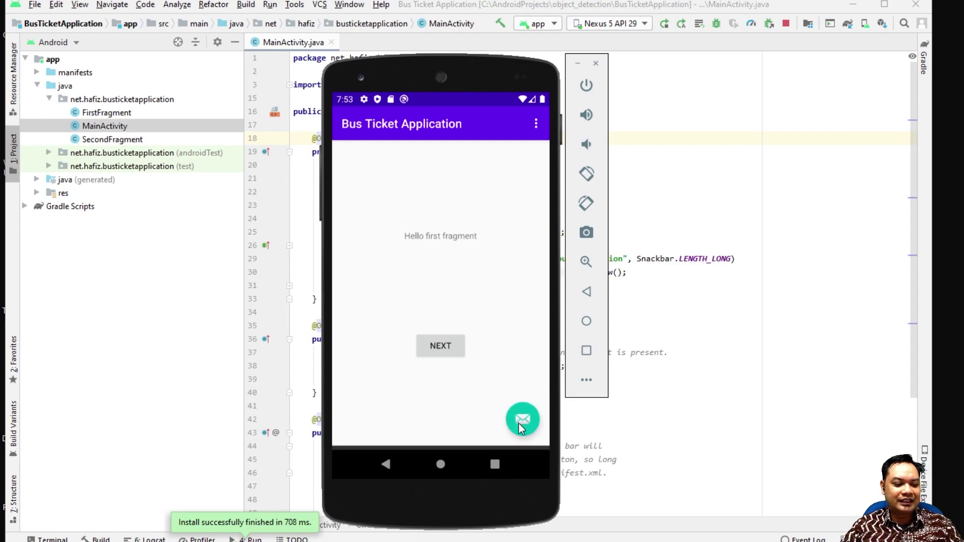
pyautogui.click(520, 424)
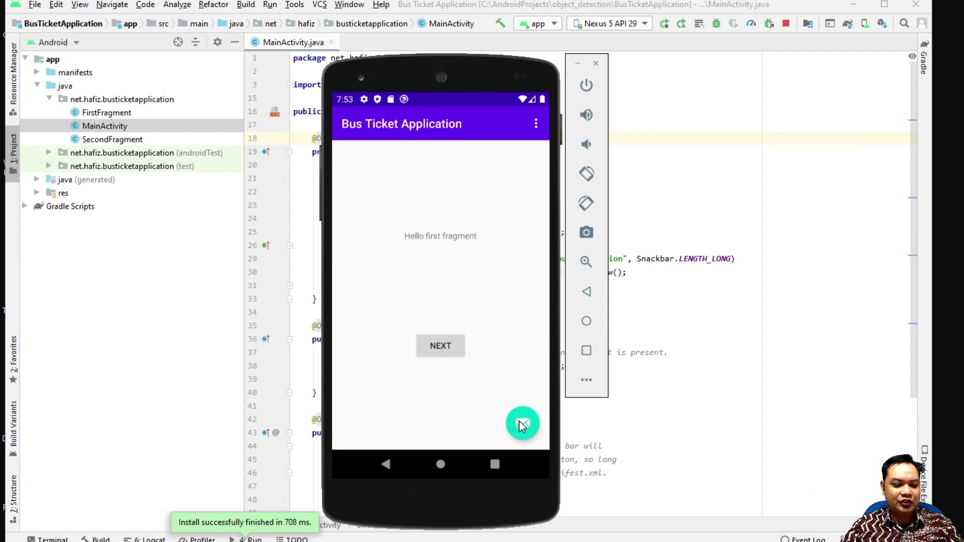
pyautogui.click(521, 426)
pyautogui.click(519, 401)
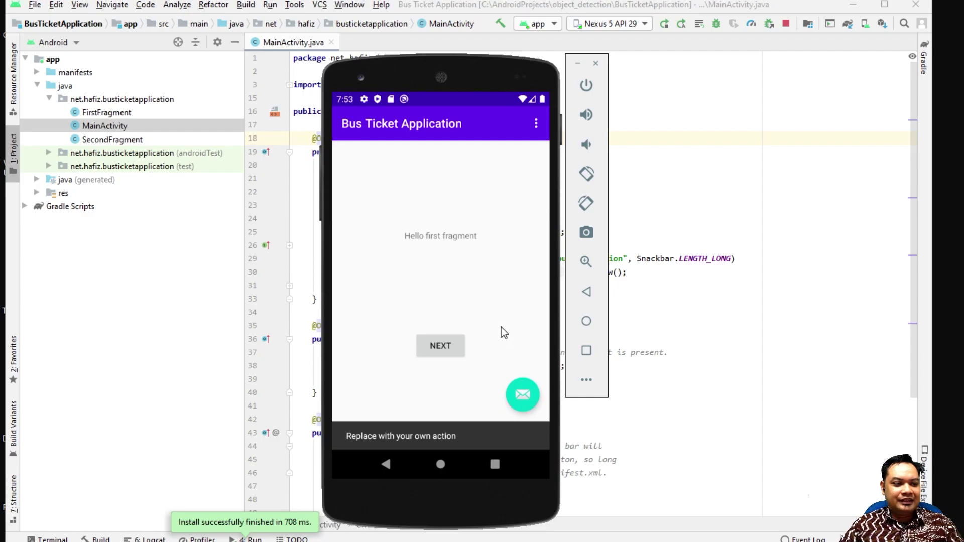